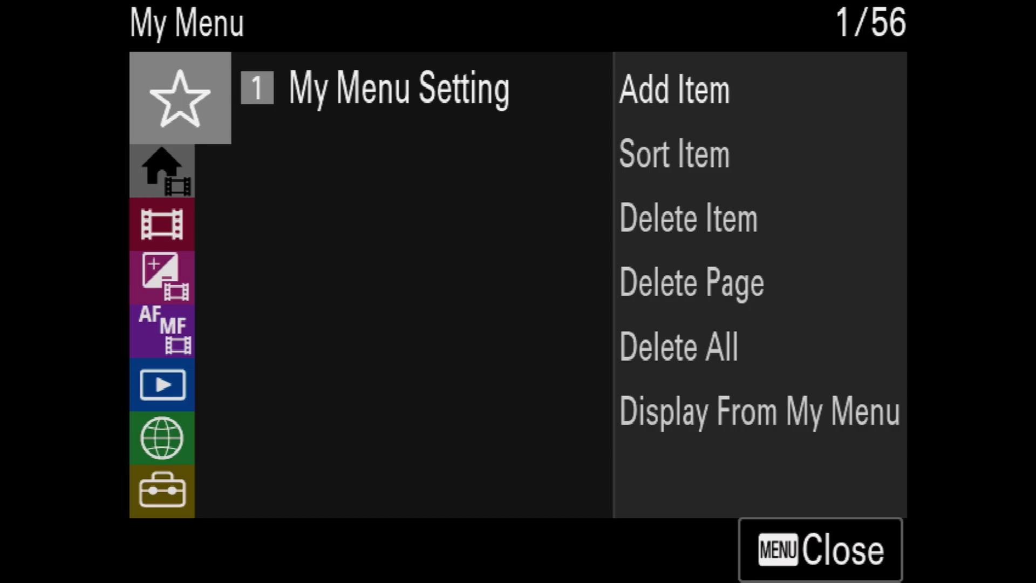
# Step: Go to Network > Network Option > Reset Network Set. and request the network reset
pyautogui.press('Down')
pyautogui.press('Down')
pyautogui.press('Down')
pyautogui.press('Down')
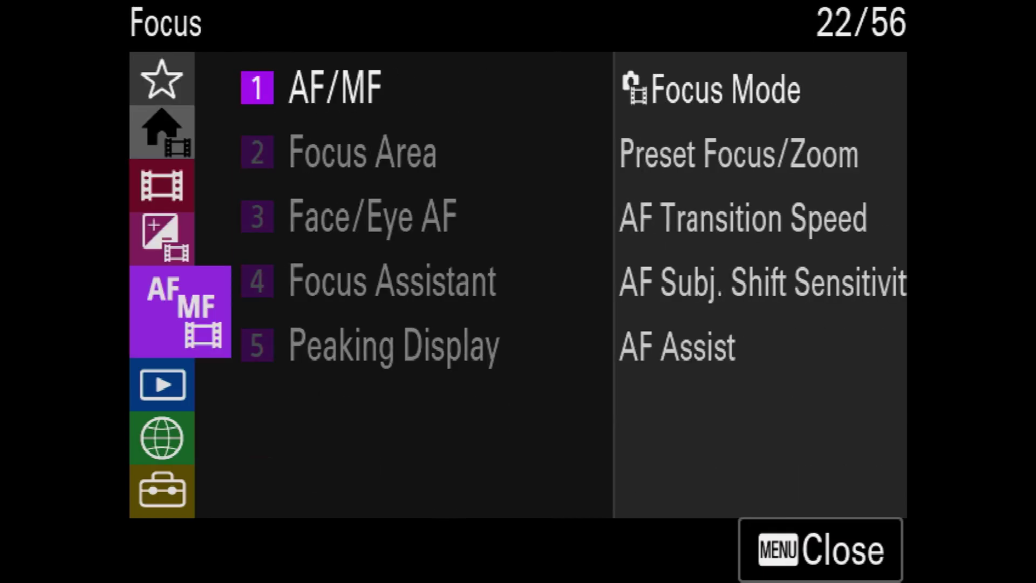
pyautogui.press('Down')
pyautogui.press('Down')
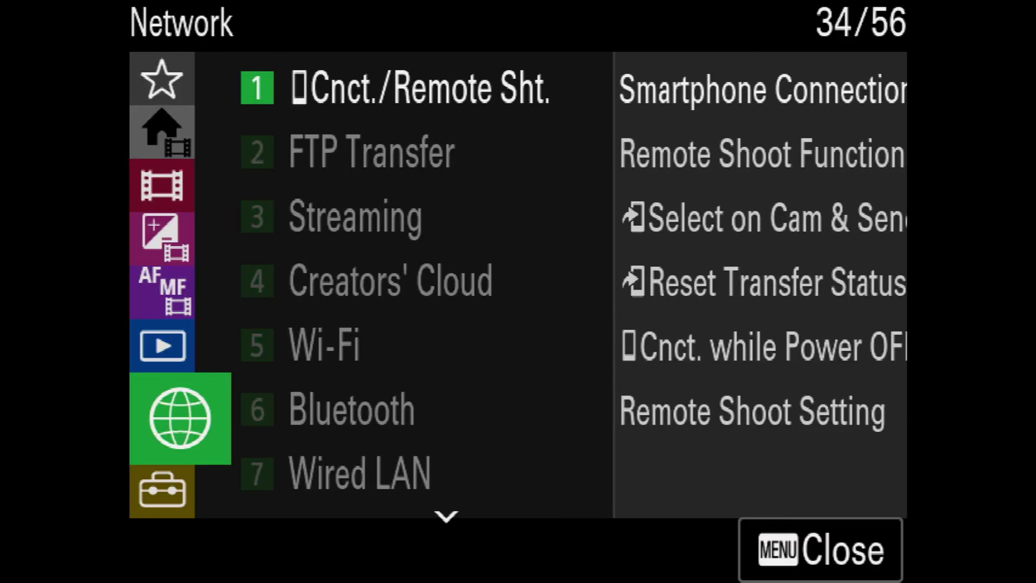
pyautogui.press('Right')
pyautogui.press('Down')
pyautogui.press('Down')
pyautogui.press('Down')
pyautogui.press('Down')
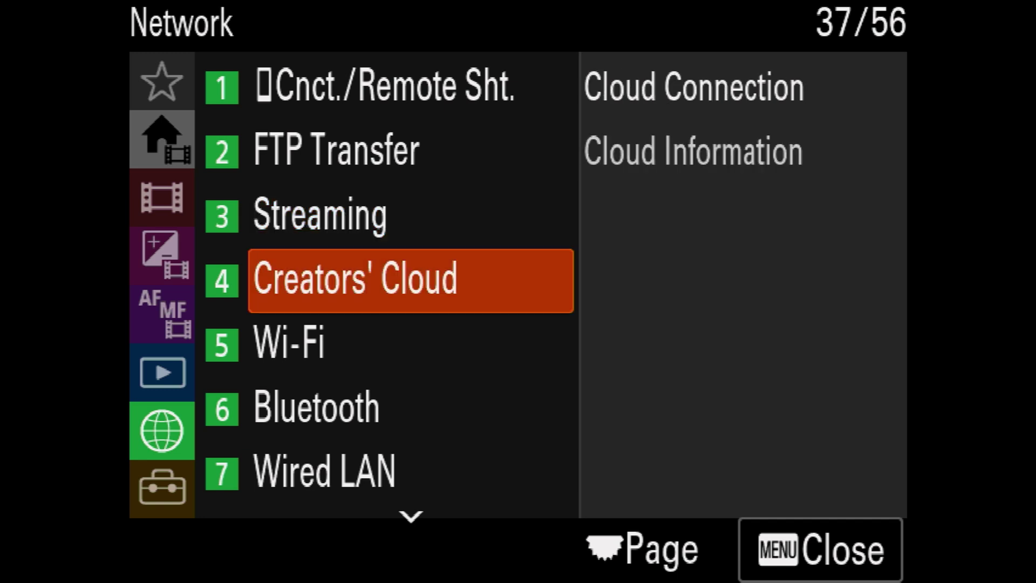
pyautogui.press('Down')
pyautogui.press('Down')
pyautogui.press('Down')
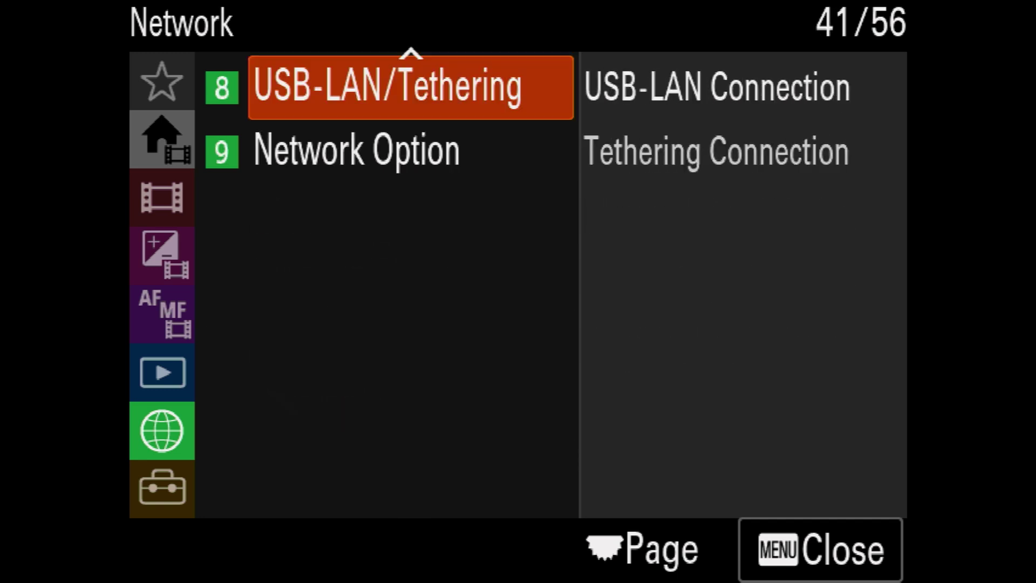
pyautogui.press('Down')
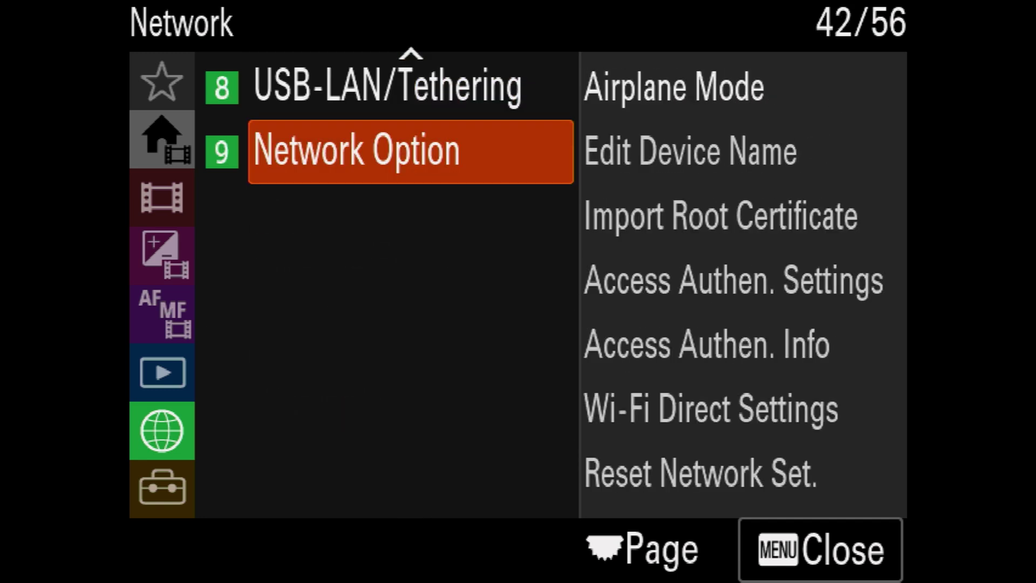
pyautogui.press('Right')
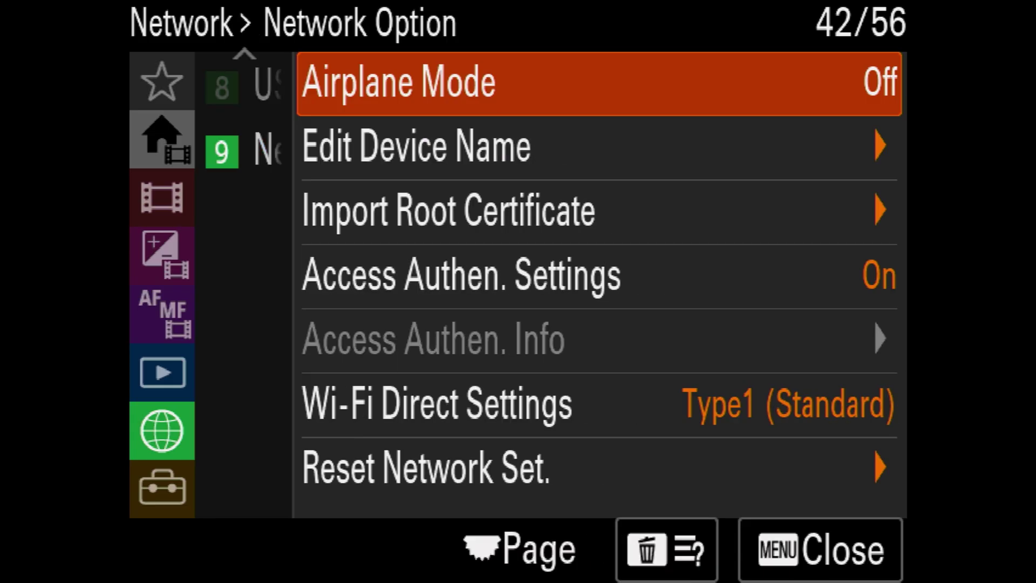
pyautogui.press('Down')
pyautogui.press('Down')
pyautogui.press('Down')
pyautogui.press('Down')
pyautogui.press('Down')
pyautogui.press('Down')
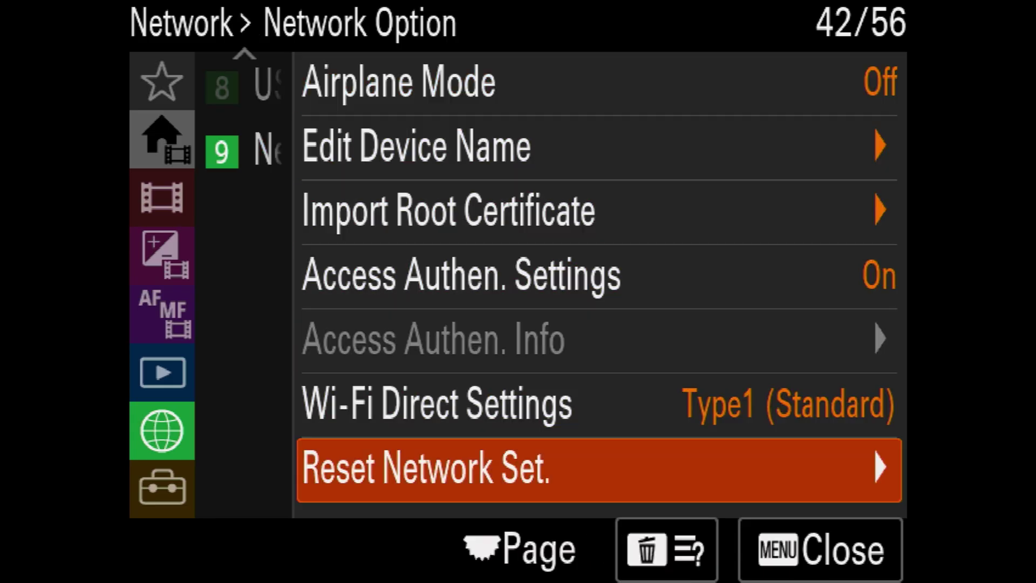
pyautogui.press('Return')
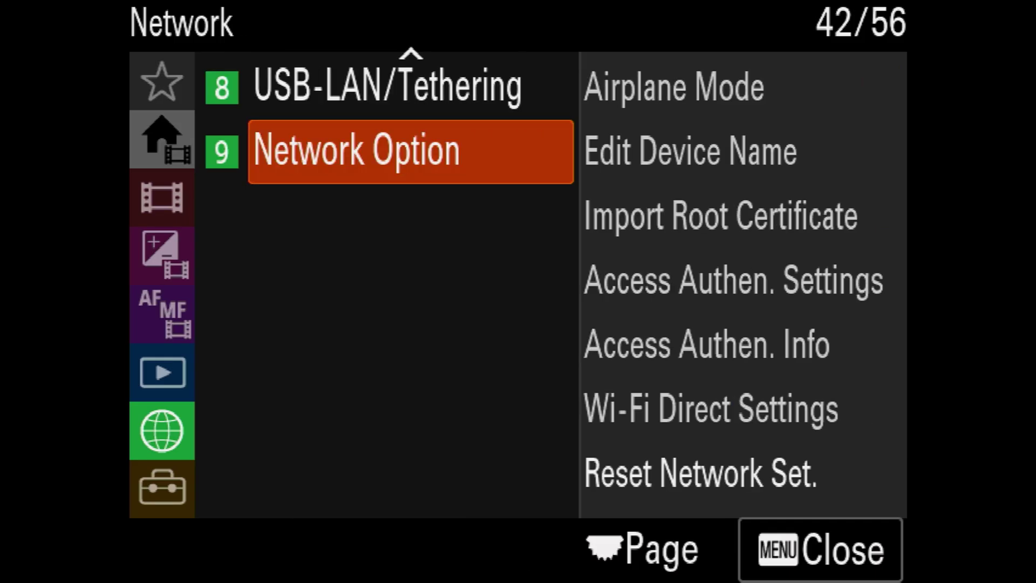
# Step: Open Access Authen. Settings in the Network Option group
pyautogui.press('Right')
pyautogui.press('Up')
pyautogui.press('Up')
pyautogui.press('Up')
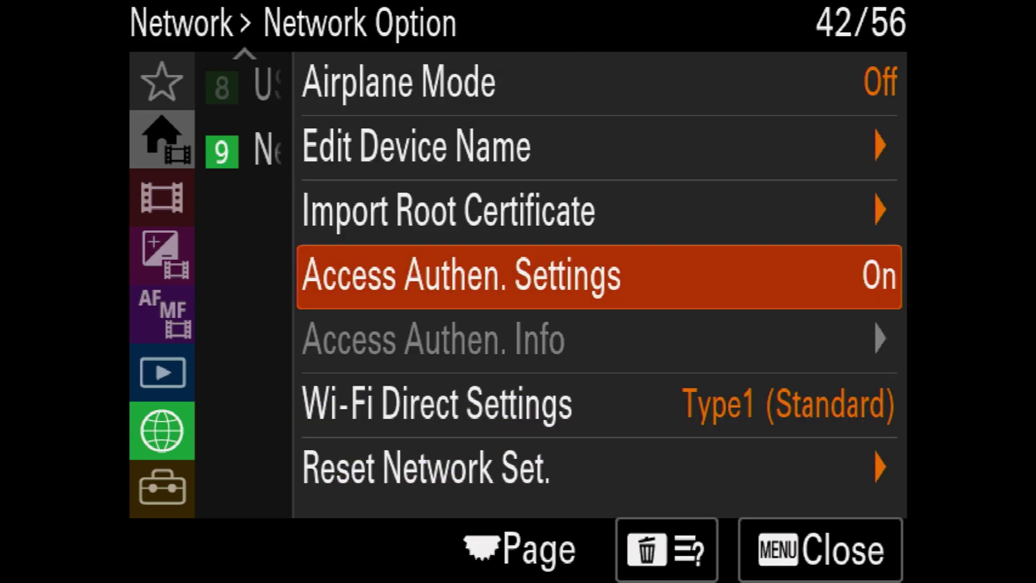
pyautogui.press('Return')
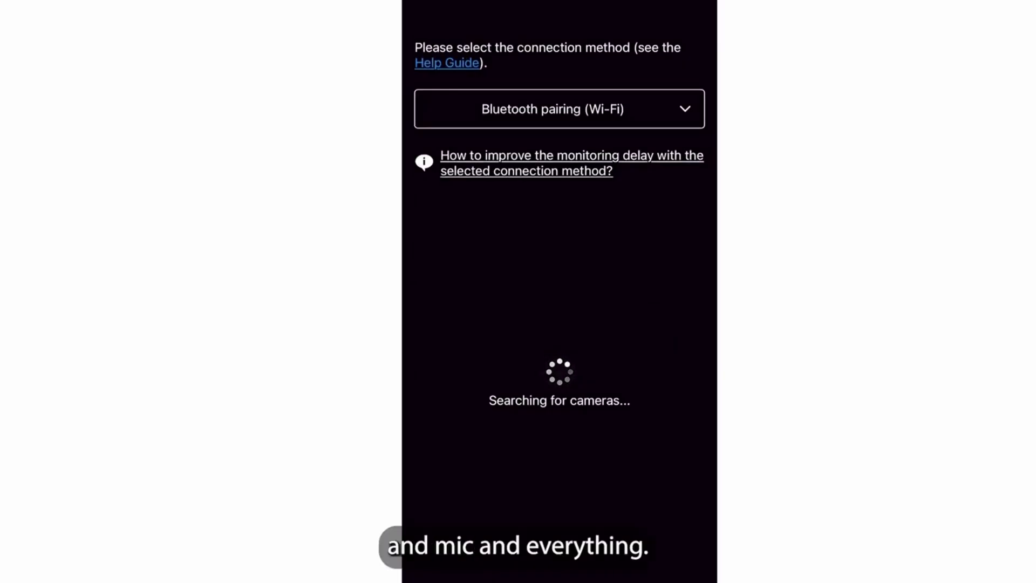
# Step: Switch the connection method to Wi-Fi and connect to the ILME-FX6V camera
pyautogui.click(559, 108)
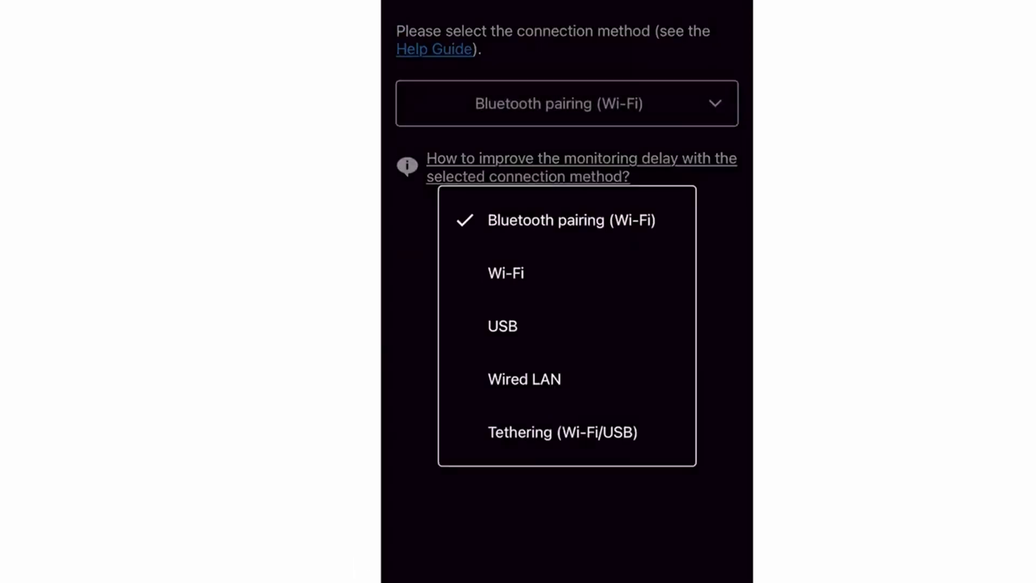
pyautogui.click(506, 249)
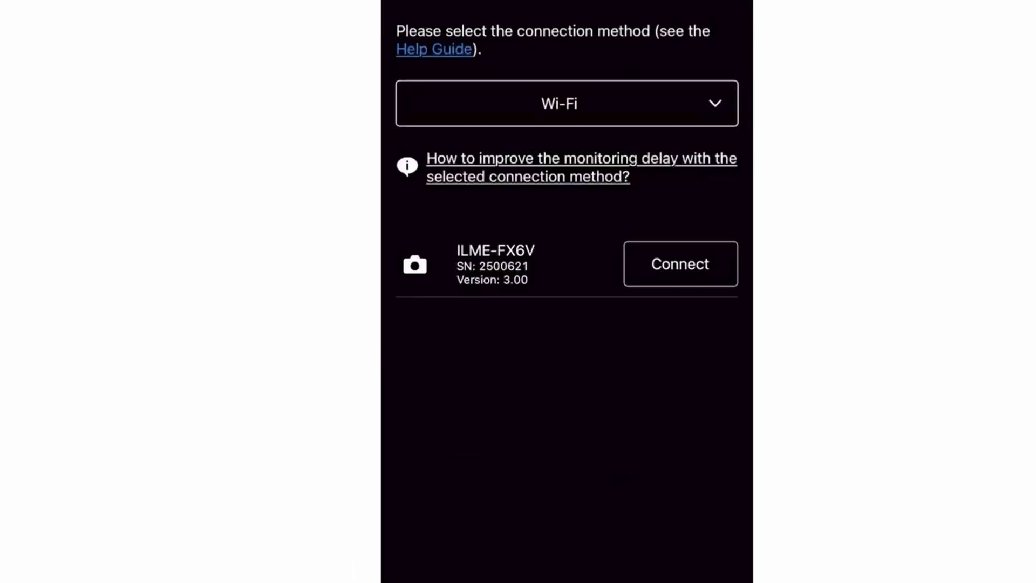
pyautogui.click(680, 264)
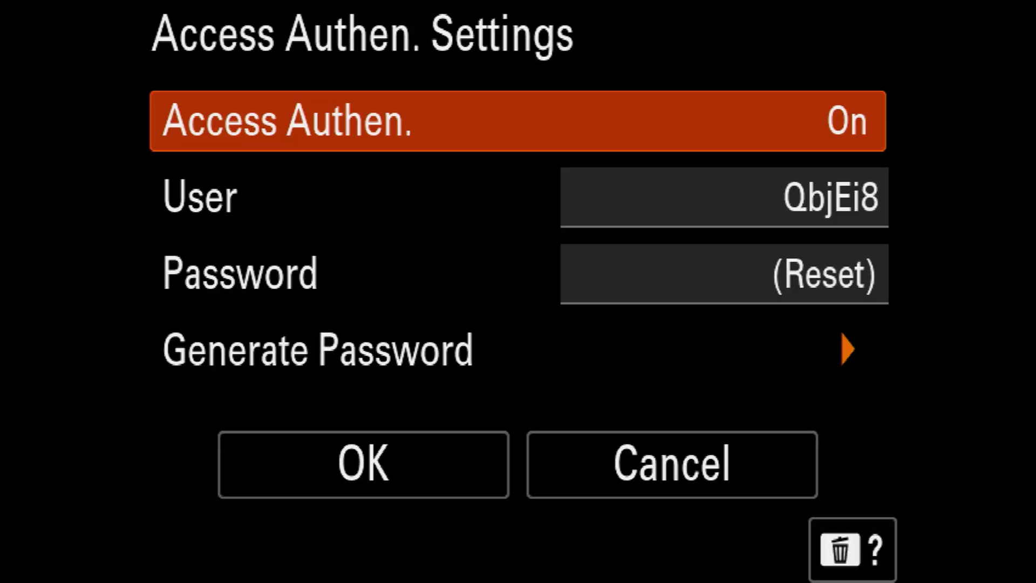
# Step: Set Access Authen. to Off, accept the unencrypted-communication warning, and save the settings
pyautogui.press('Return')
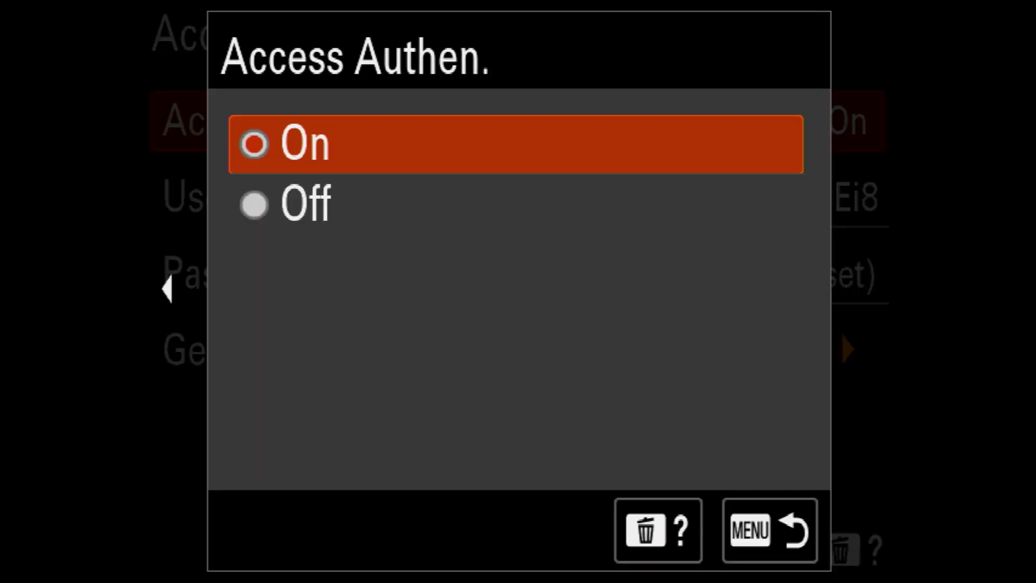
pyautogui.press('Down')
pyautogui.press('Return')
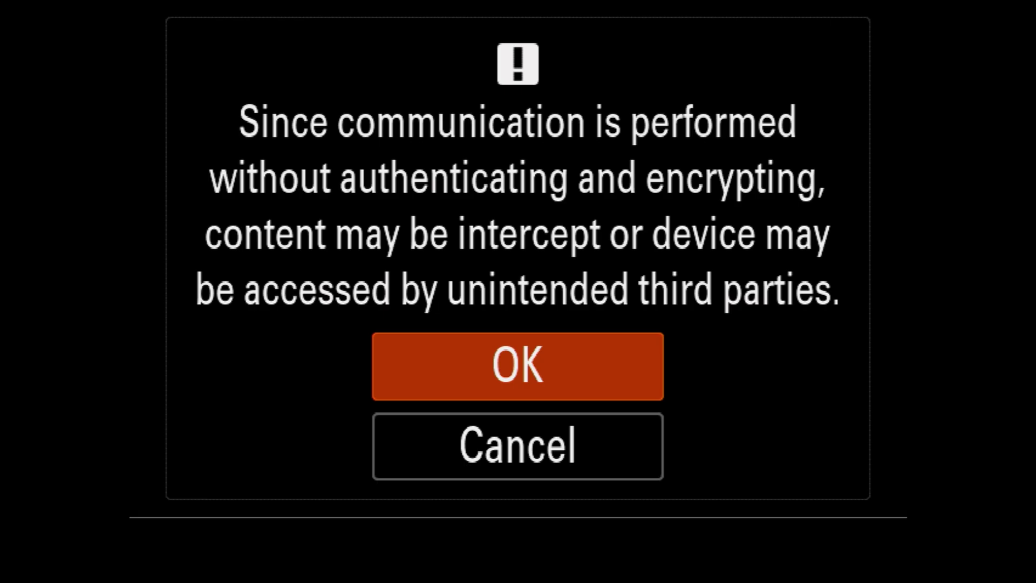
pyautogui.press('Return')
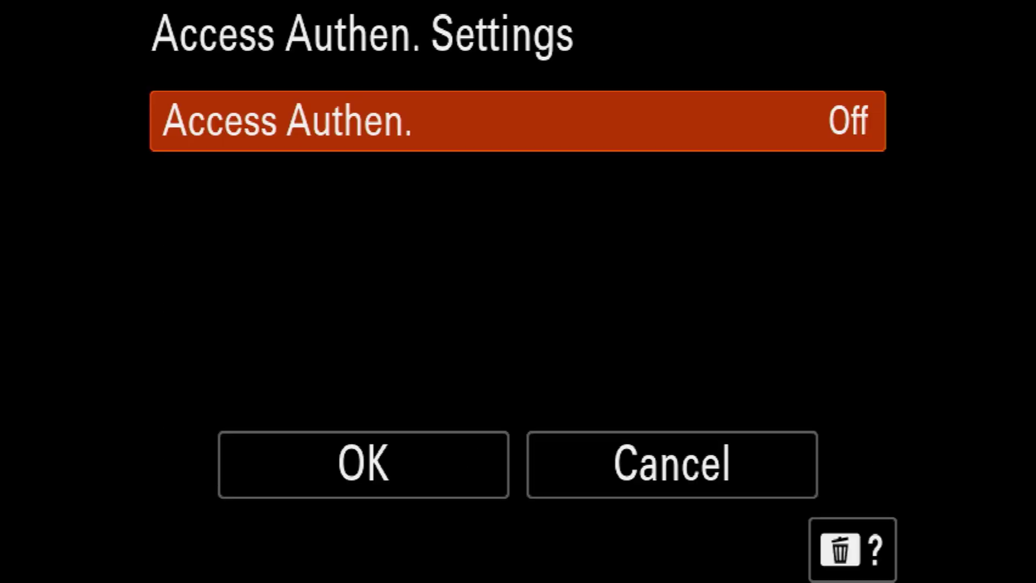
pyautogui.press('Down')
pyautogui.press('Return')
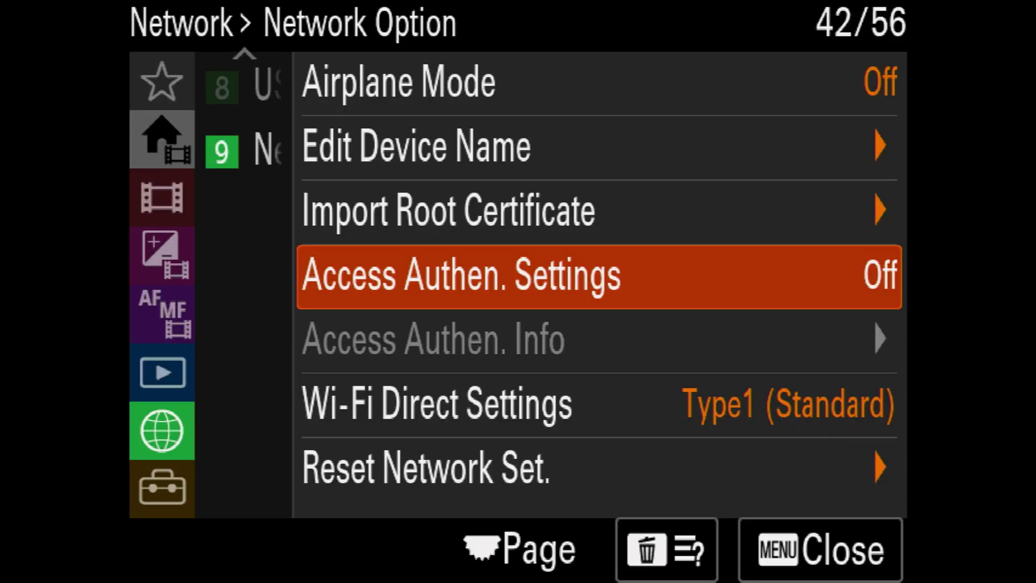
# Step: Go to Network > Cnct./Remote Sht. and start Smartphone Connection
pyautogui.press('Left')
pyautogui.press('Up')
pyautogui.press('Up')
pyautogui.press('Up')
pyautogui.press('Up')
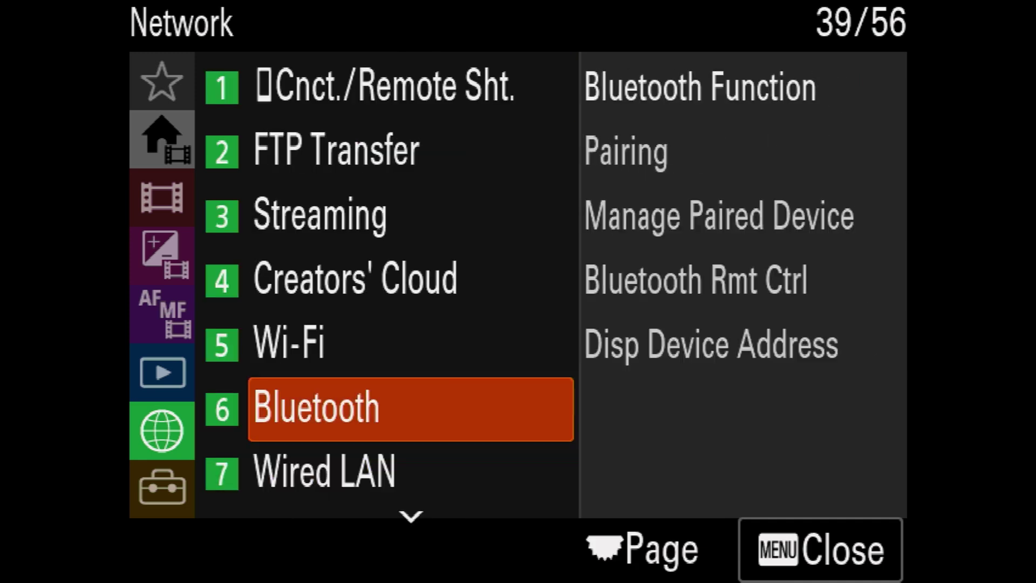
pyautogui.press('Up')
pyautogui.press('Up')
pyautogui.press('Up')
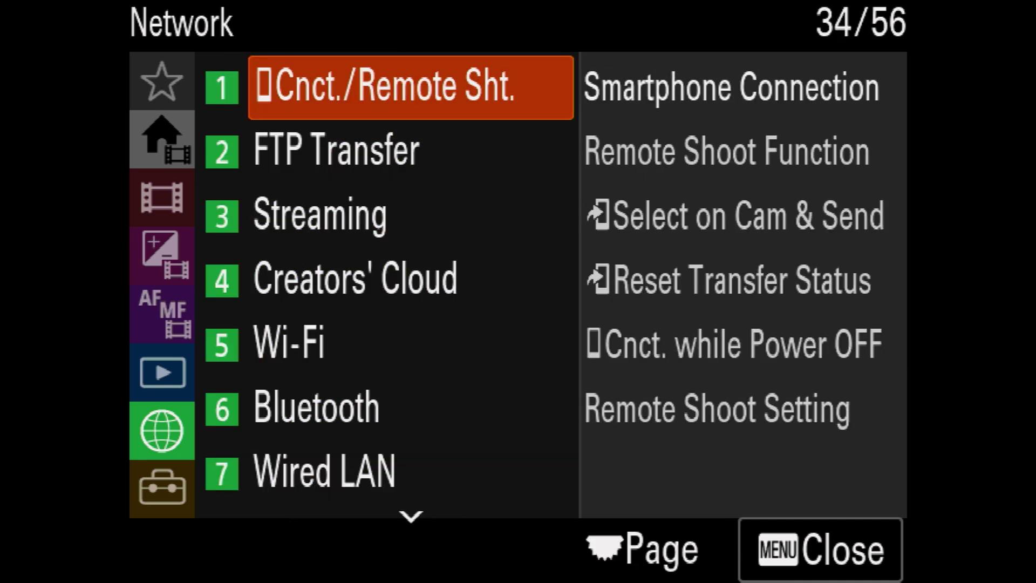
pyautogui.press('Right')
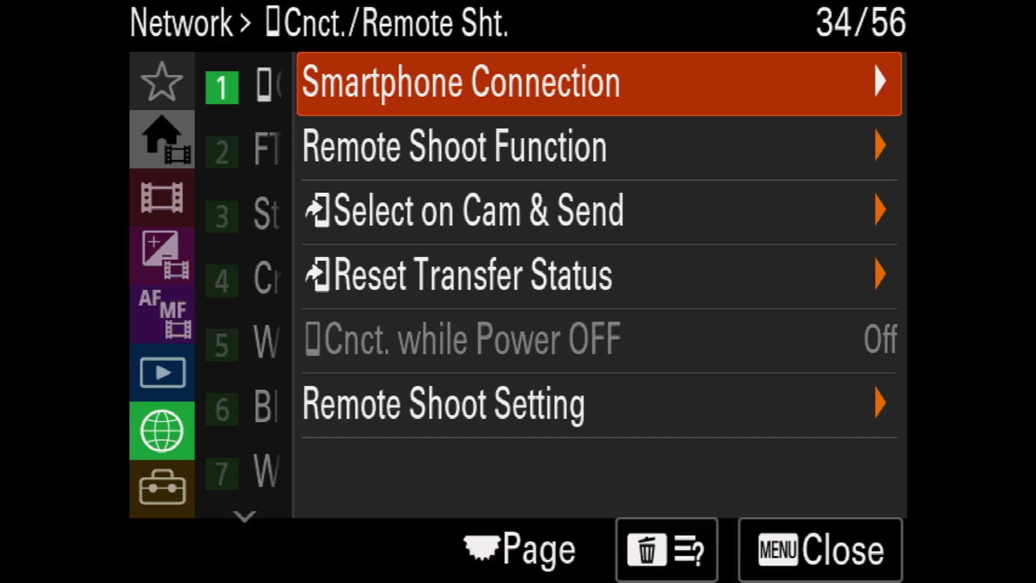
pyautogui.press('Return')
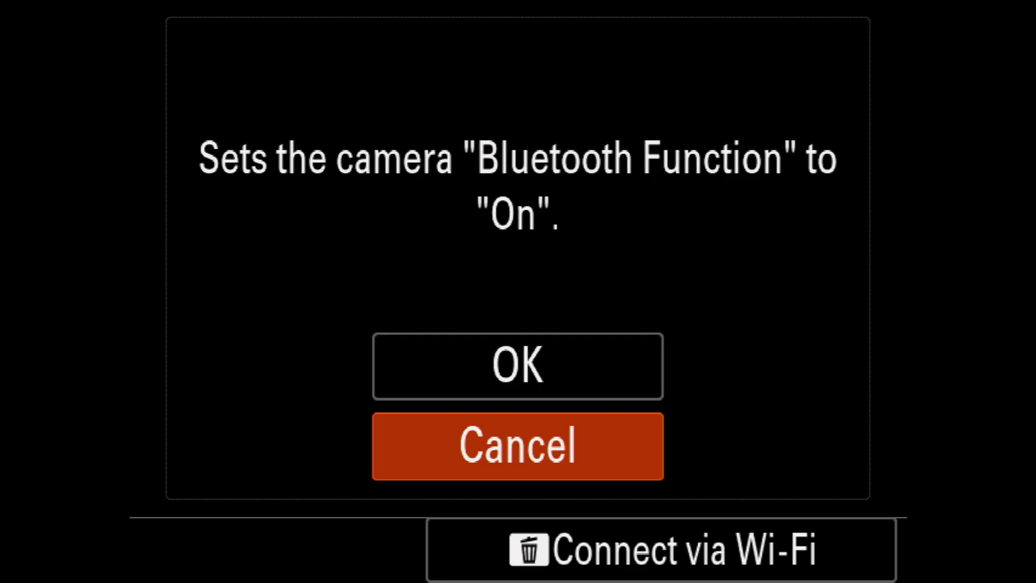
# Step: Choose Connect via Wi-Fi instead of Bluetooth to enter Wi-Fi Standby
pyautogui.press('Delete')
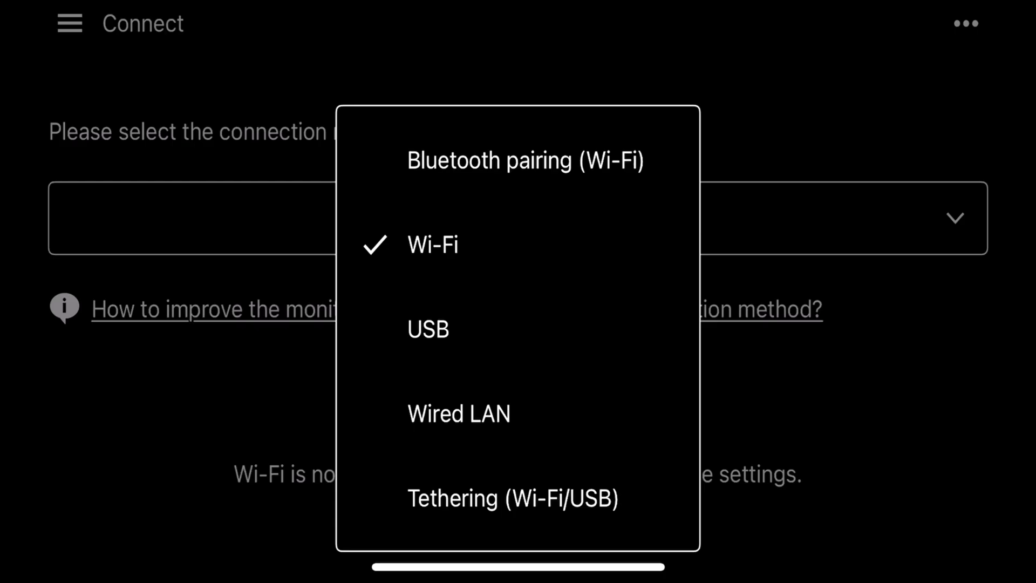
# Step: Change the app's connection method from Bluetooth pairing back to Wi-Fi
pyautogui.click(525, 160)
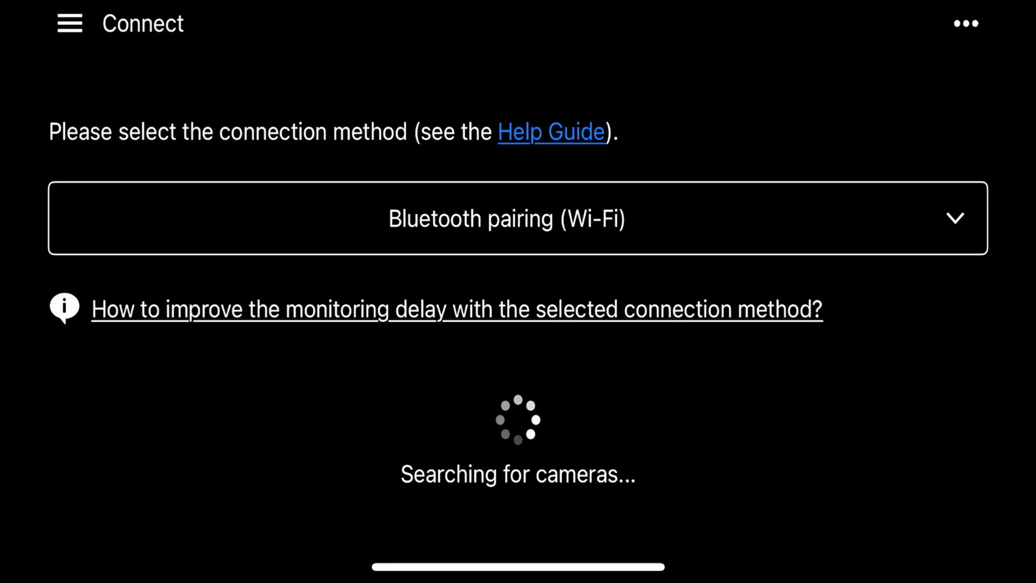
pyautogui.click(507, 218)
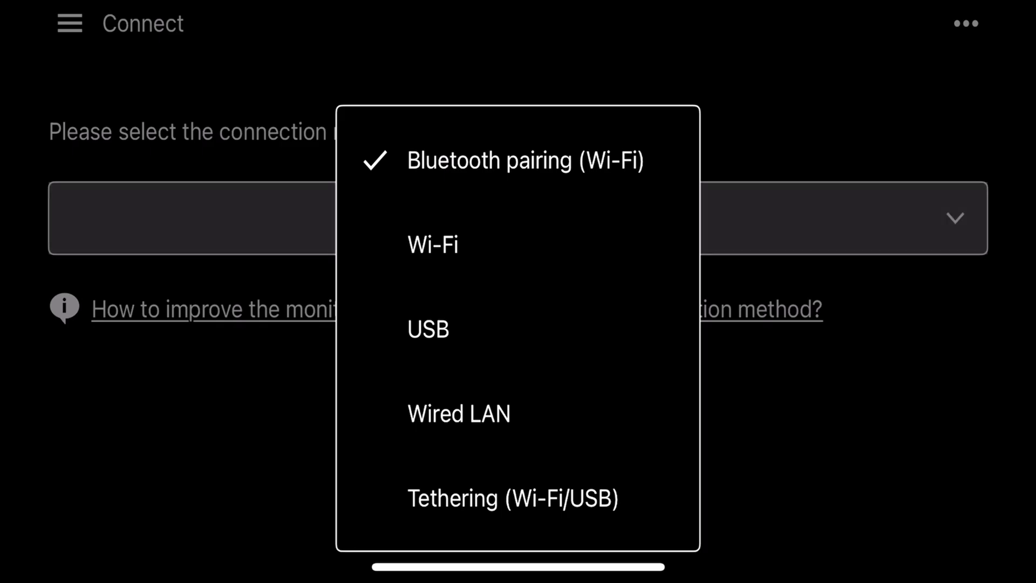
pyautogui.click(432, 243)
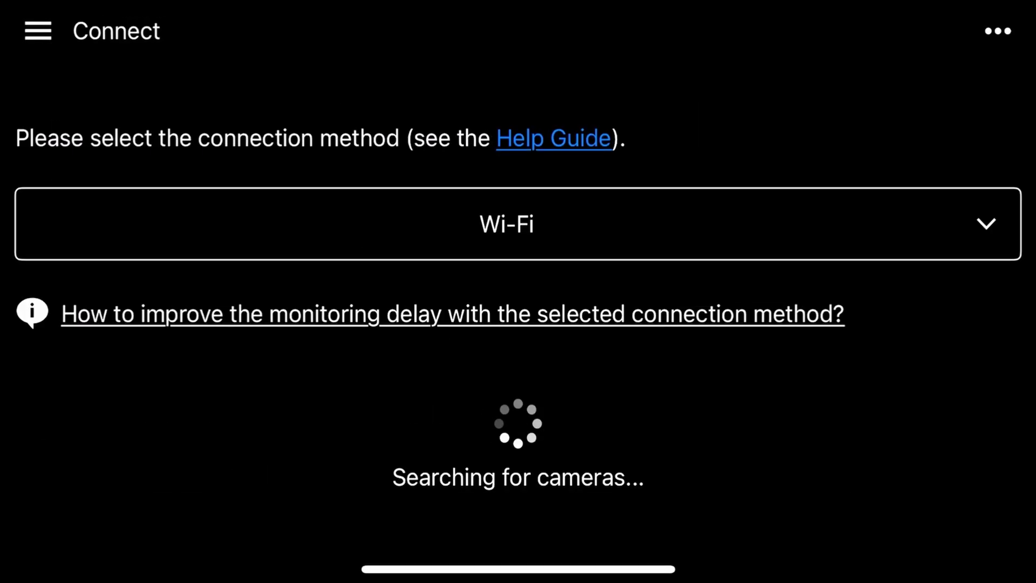